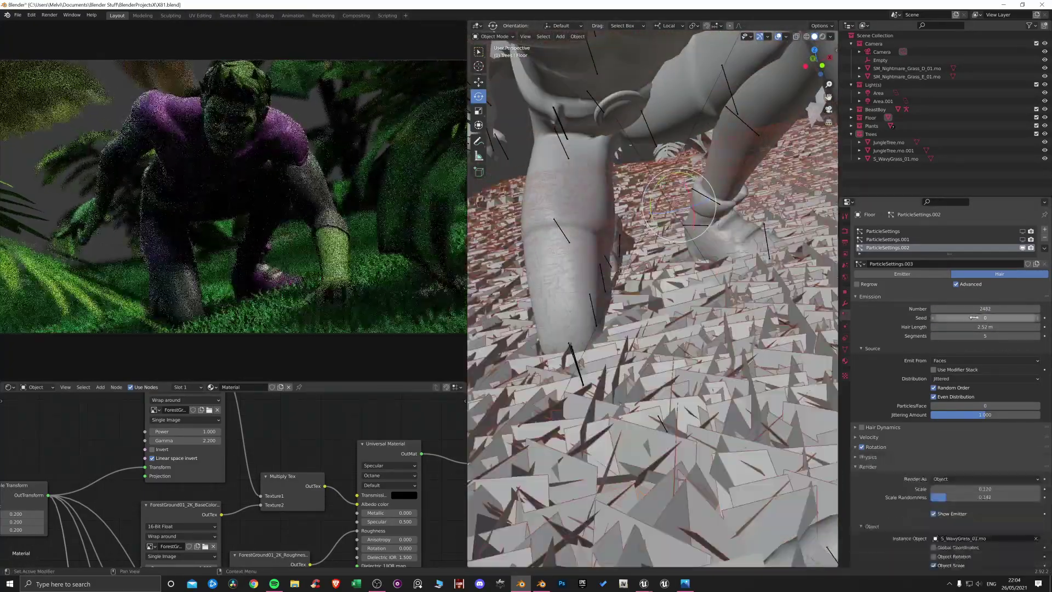
Show the Floor plane's mesh data: its vertex group and the Col and Col.001 colour layers
left_click(844, 329)
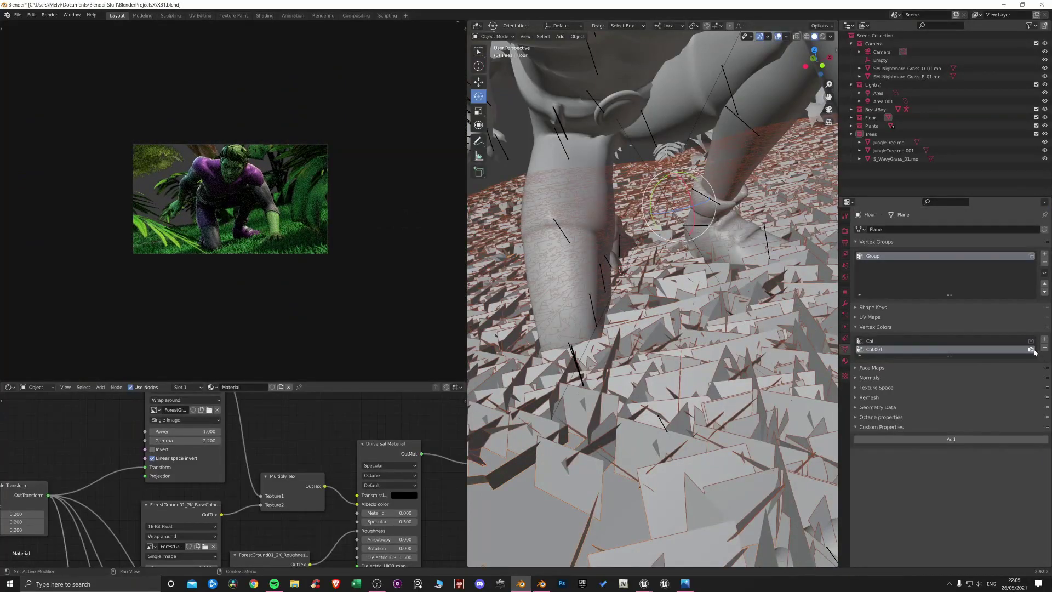